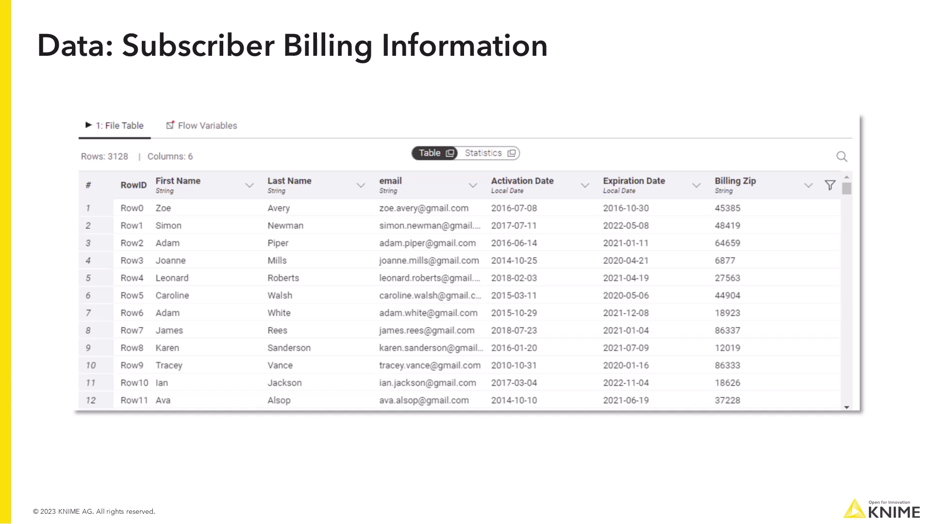
Step: Step through the column outlines (Activation/Expiration Date, Tax Rate, zip and State) to the Nexus Threshold column
key("Right")
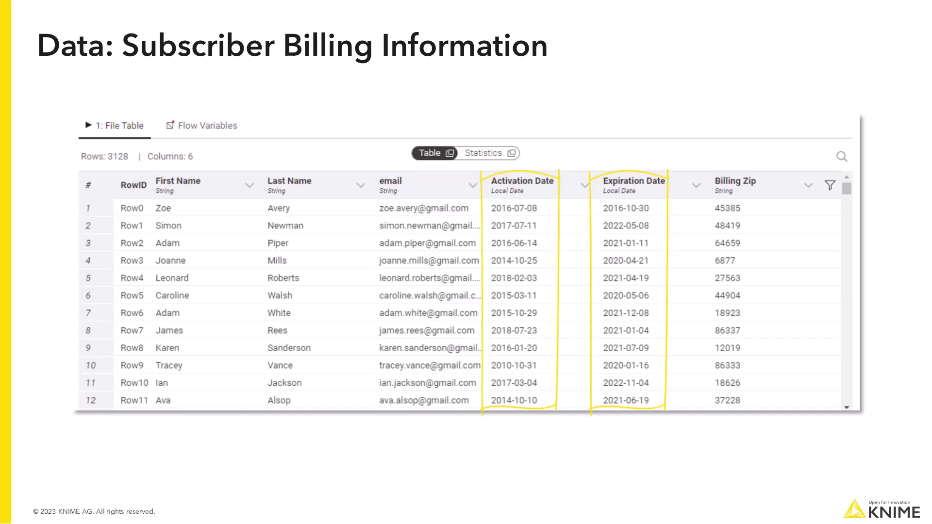
key("Right")
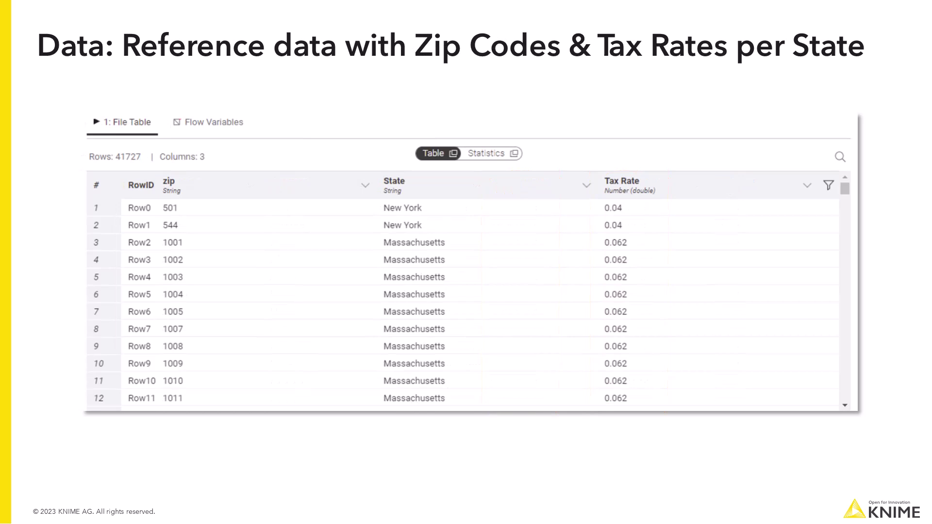
key("Right")
key("Right")
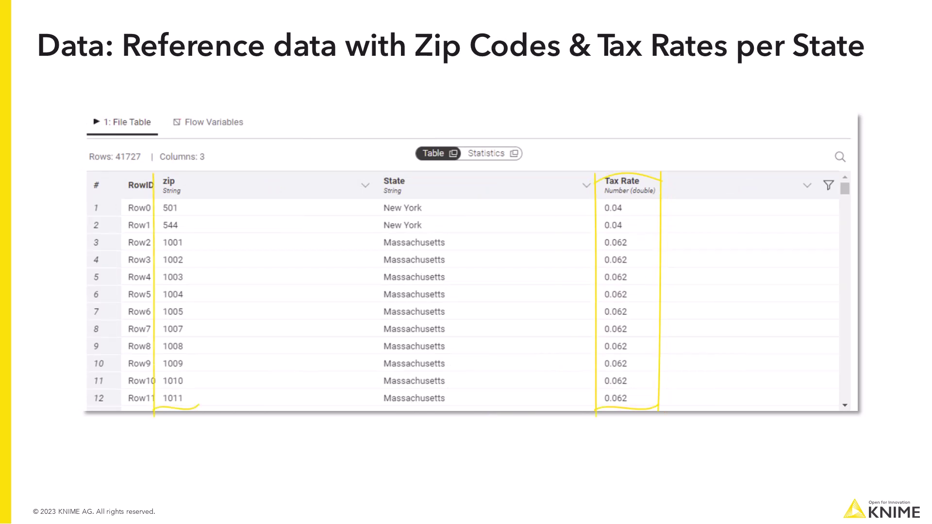
key("Right")
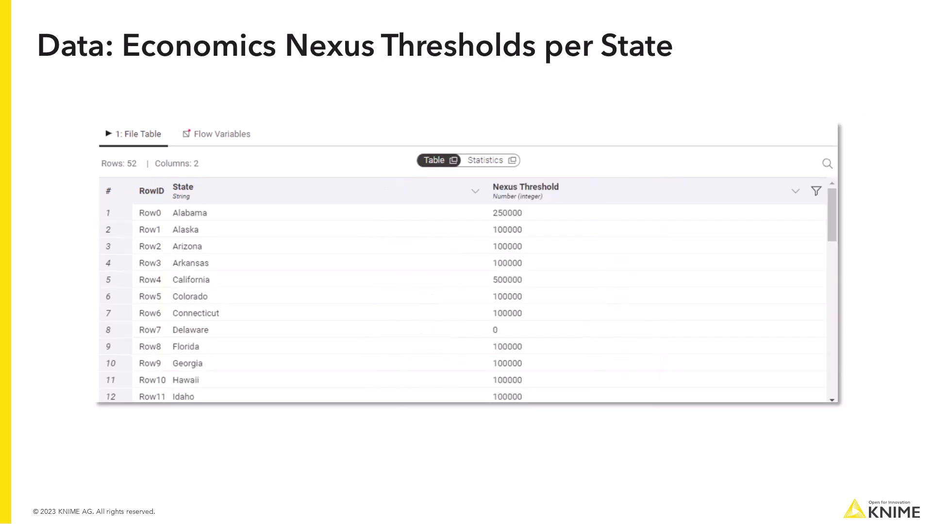
key("Right")
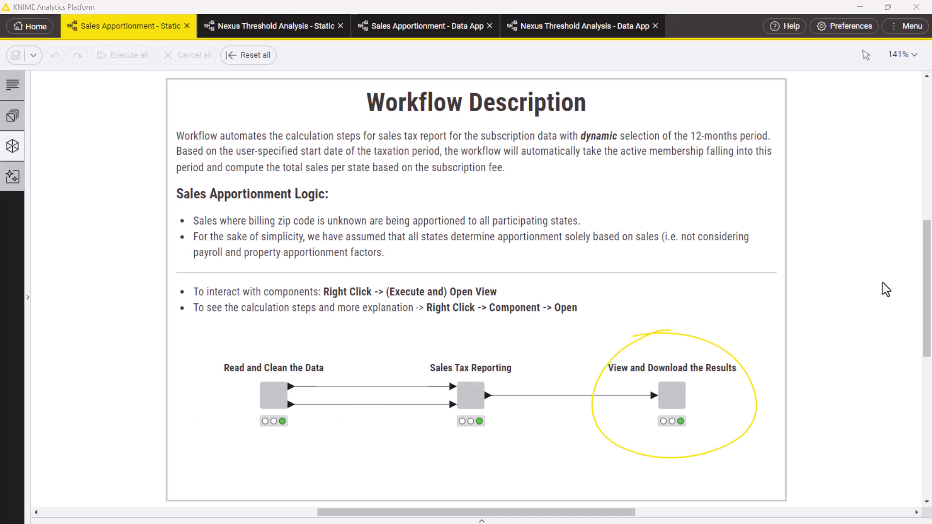
Step: Bring up the Component options menu for the Sales Tax Reporting node
right_click(473, 393)
mouse_move(498, 513)
left_click(636, 438)
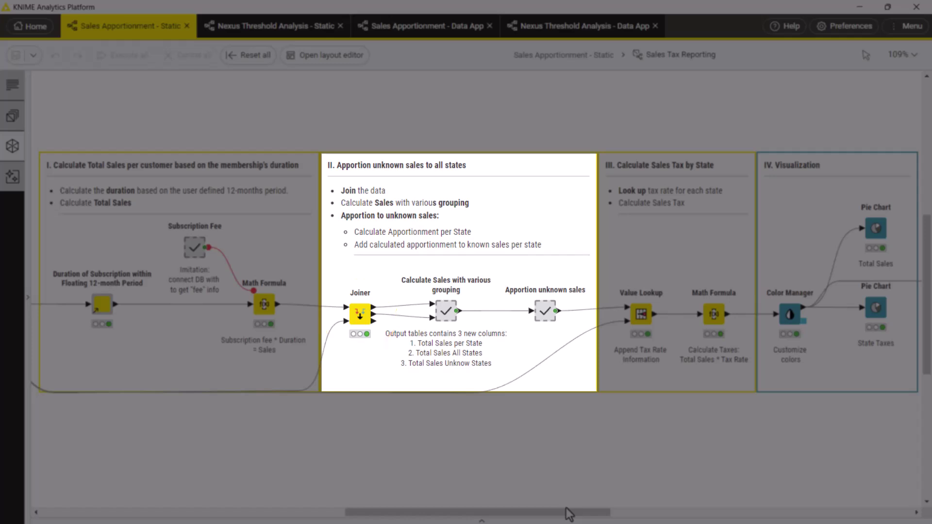
double_click(545, 313, "ctrl")
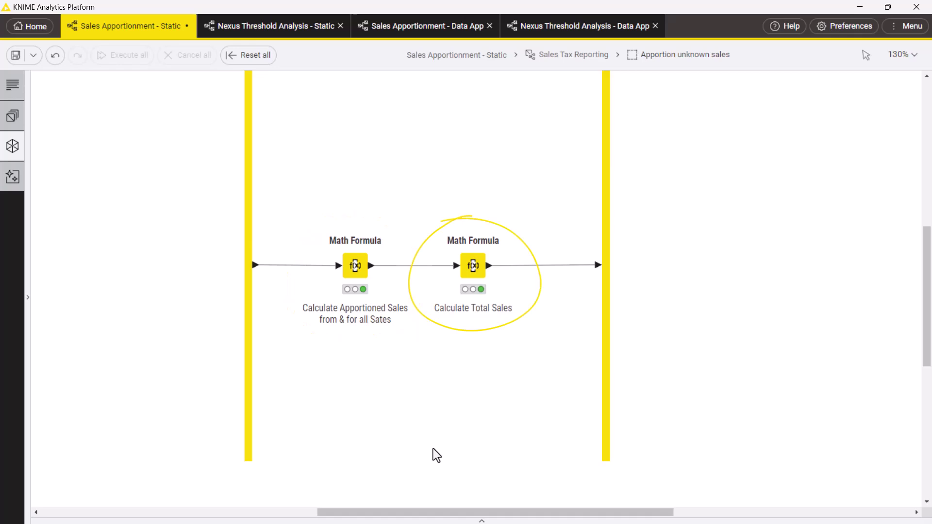
left_click(587, 57)
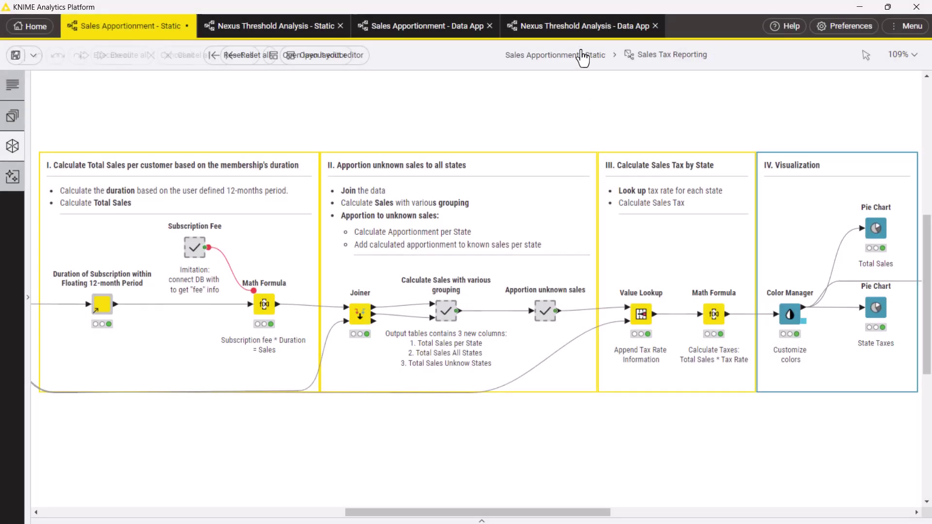
left_click(581, 55)
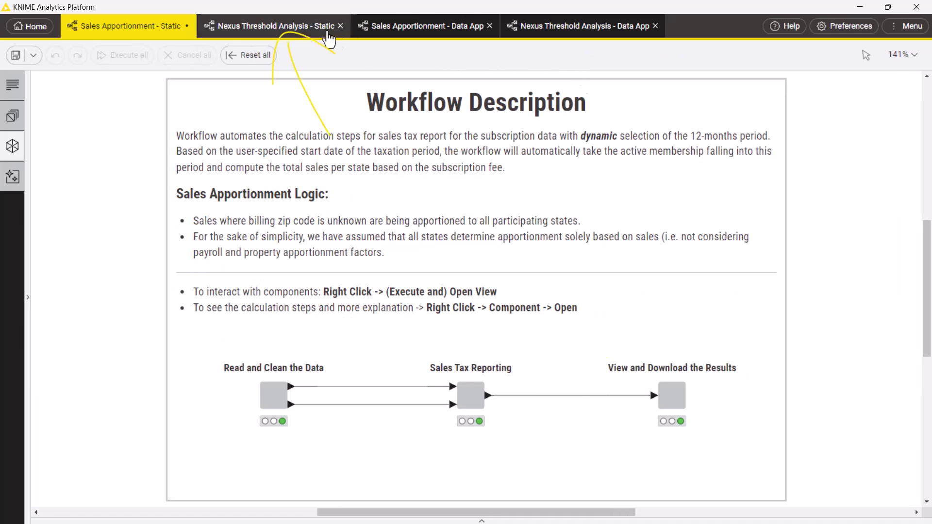
Step: In the Nexus Threshold Analysis - Static workflow, open the Visualize States component via Component > Open component
left_click(304, 32)
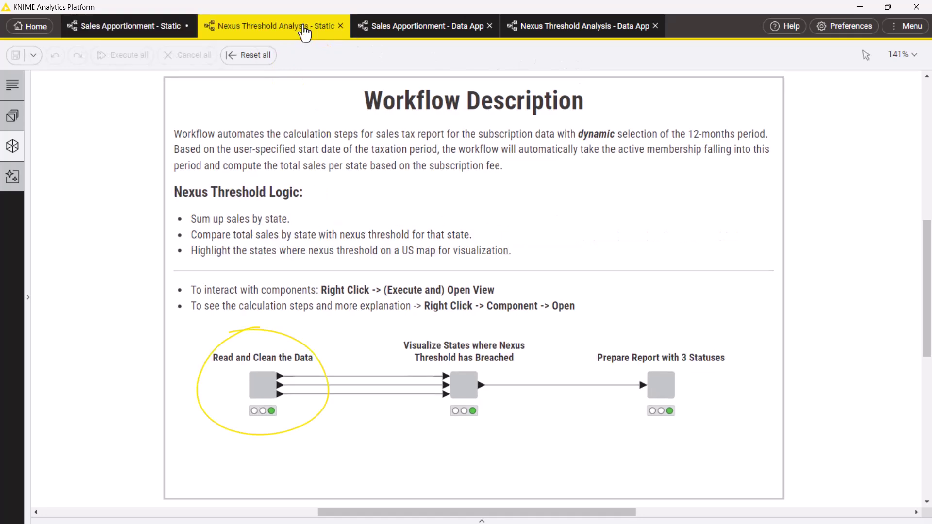
right_click(458, 384)
mouse_move(504, 514)
left_click(617, 438)
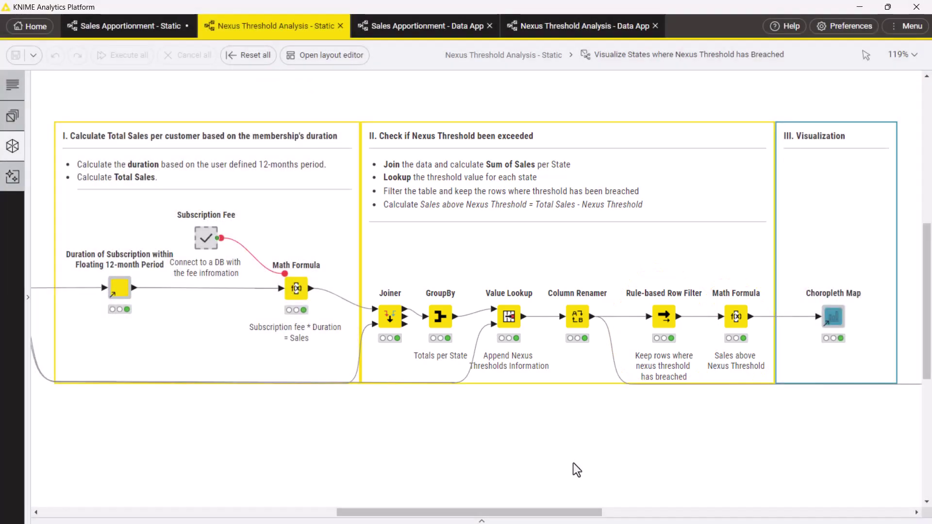
Step: View the choropleth map of states with breached thresholds, then return to the top-level workflow
left_click(868, 278)
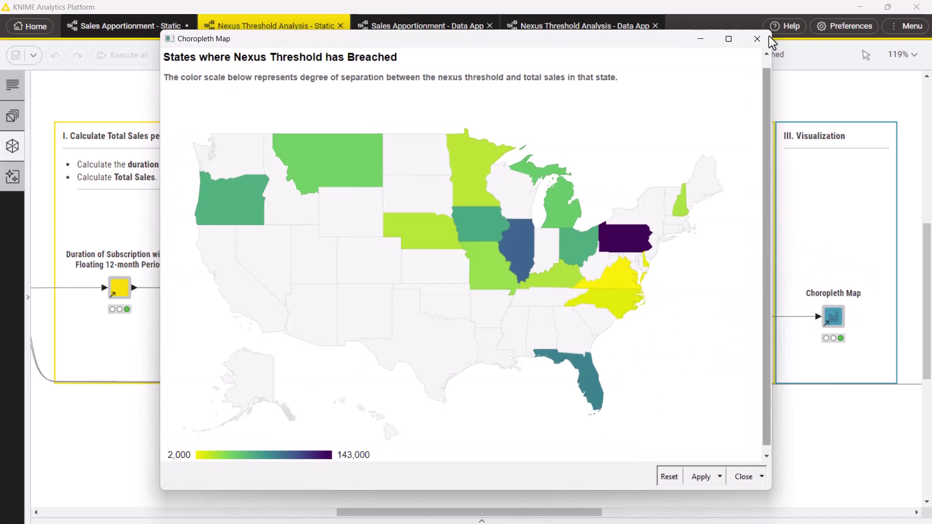
left_click(756, 39)
left_click(499, 55)
Step: Review the Prepare Report with 3 Statuses table sorted by Nexus Threshold status, then go to the Data App workflow
left_click(661, 385)
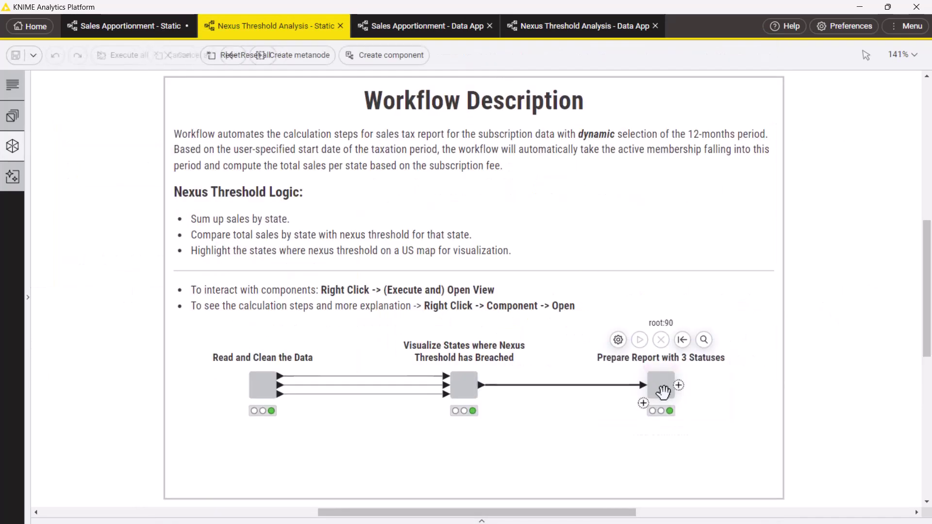
double_click(661, 385)
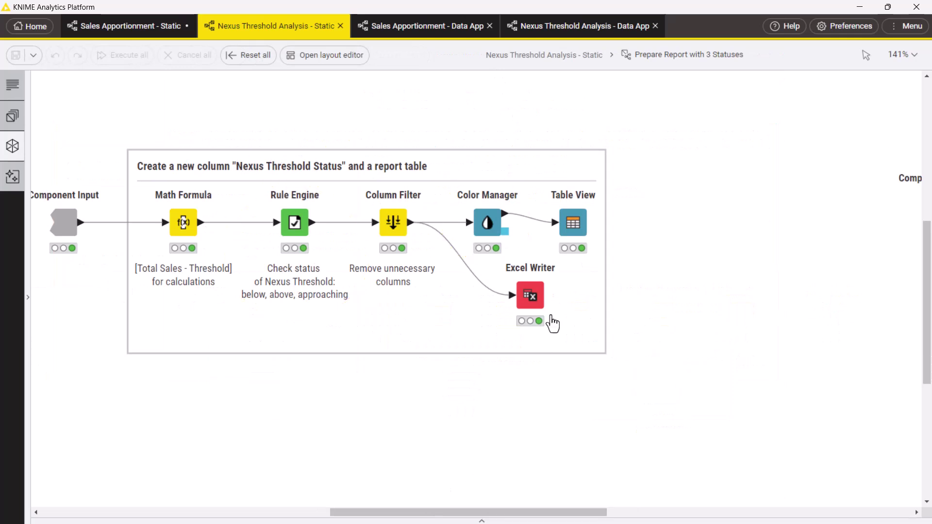
left_click(596, 177)
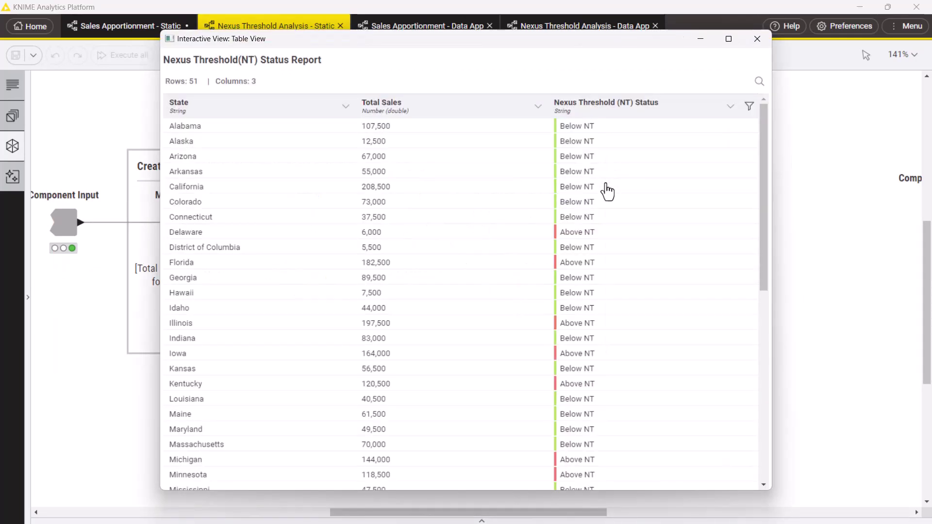
left_click(631, 109)
left_click(756, 38)
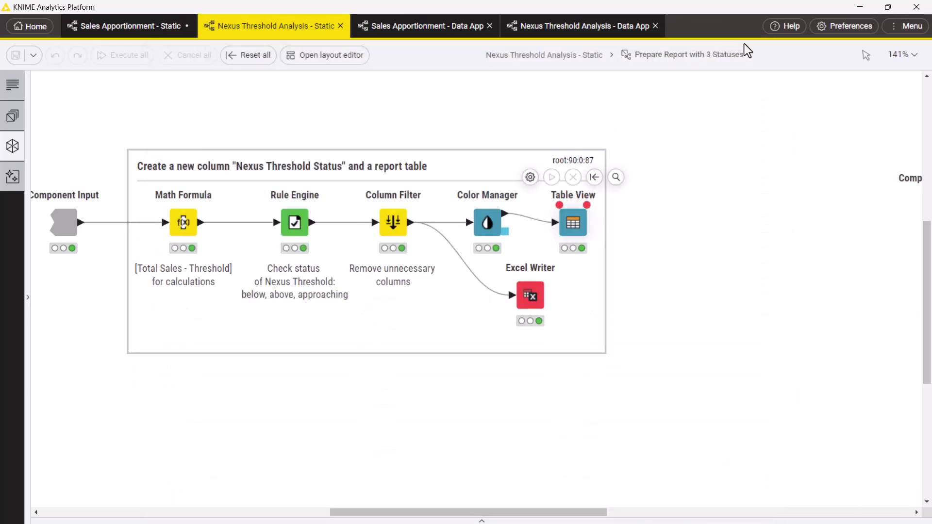
left_click(612, 37)
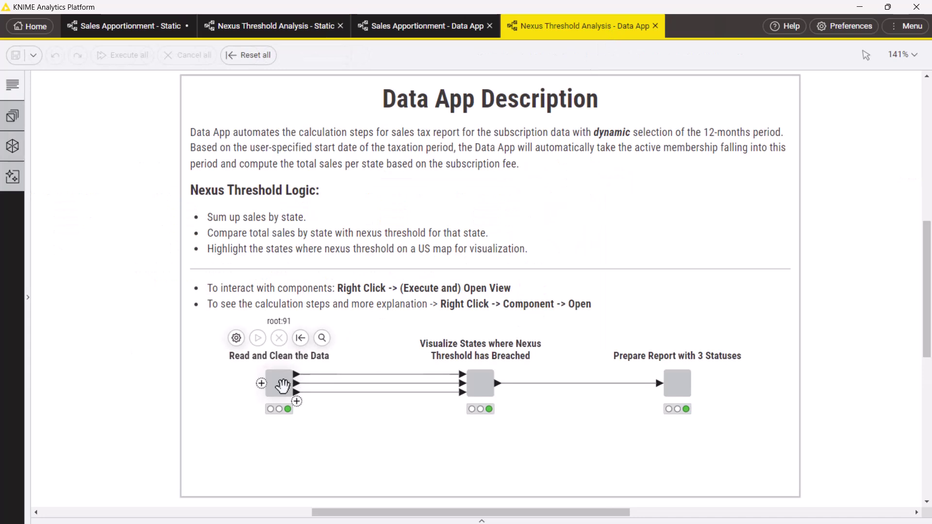
Step: Inspect the Read and Clean and Visualize States components, then show Prepare Report's Data App Flowchart header
left_click(281, 384)
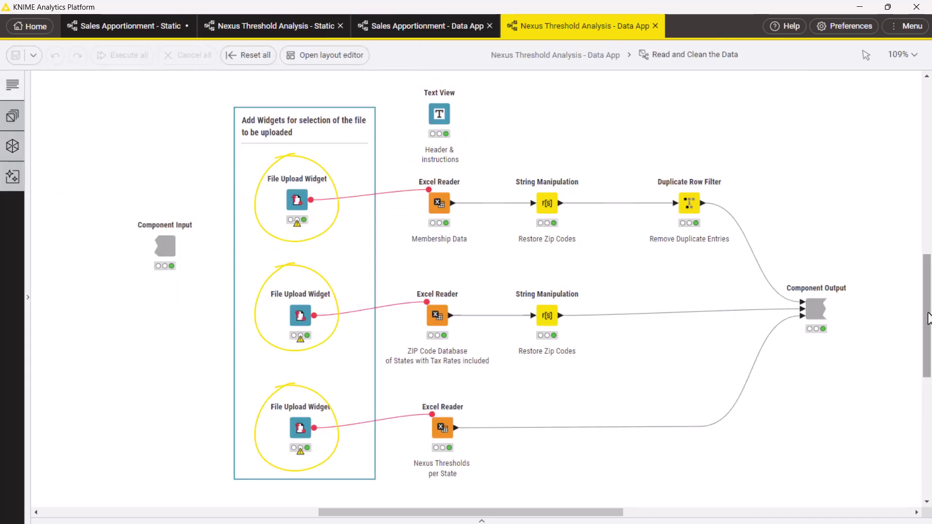
left_click(613, 64)
double_click(495, 390)
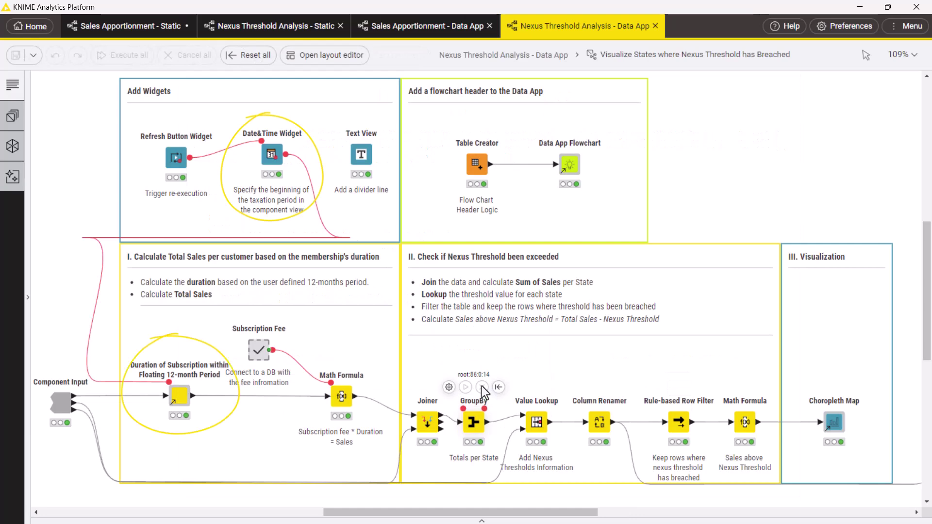
left_click(504, 68)
double_click(674, 377)
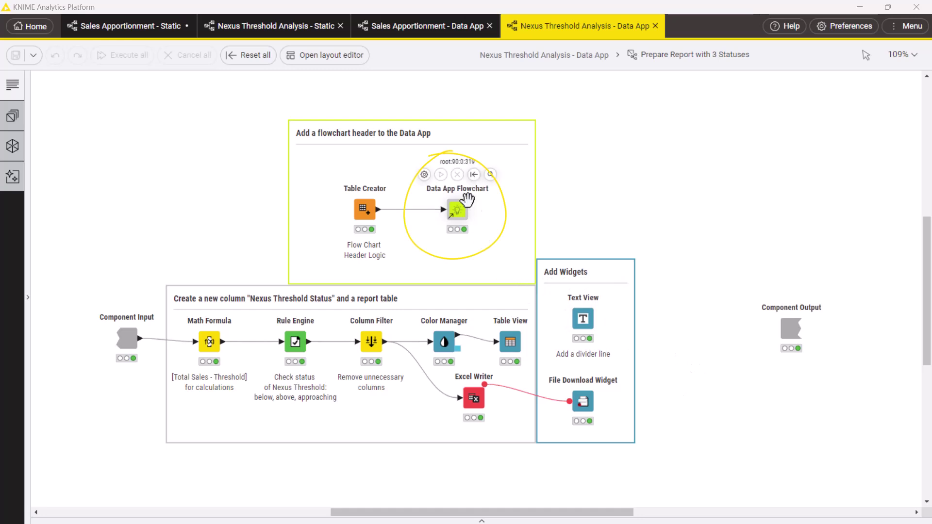
left_click(490, 175)
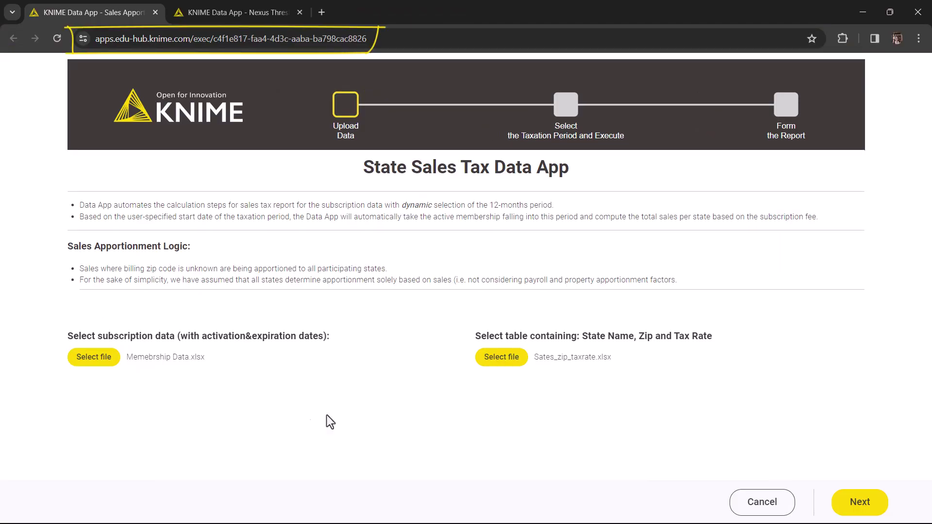
Step: Upload Memebrship Data.xlsx as the subscription file and continue to the taxation period step
left_click(94, 358)
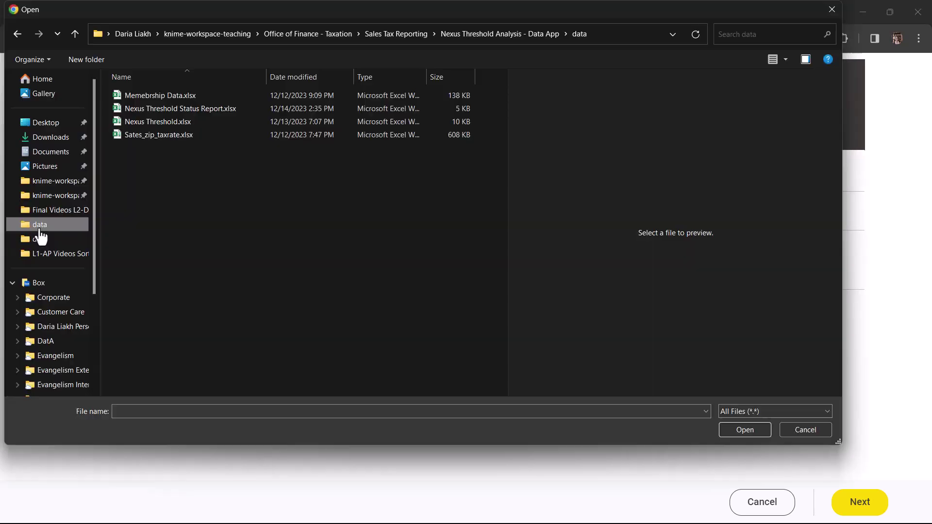
double_click(182, 94)
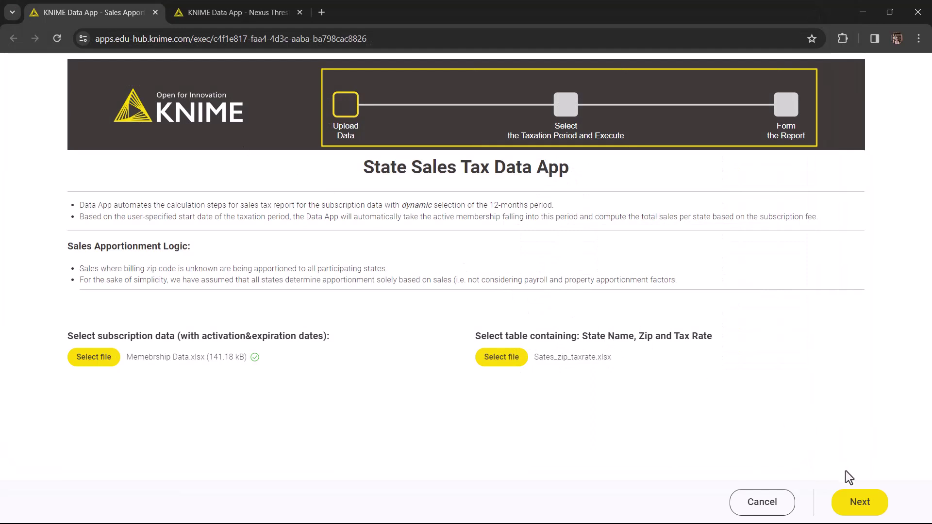
left_click(859, 502)
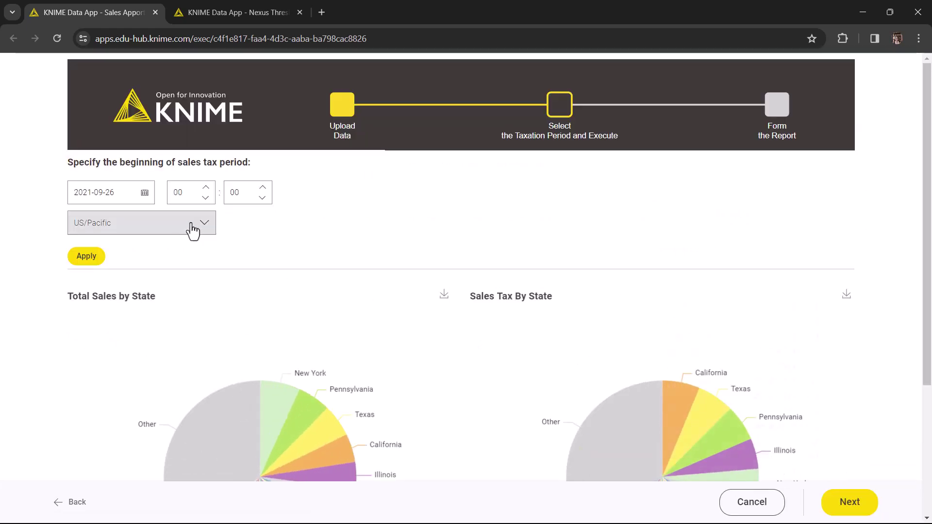
Step: Start the tax period on September 5, 2021, then download the top-10 sales tax liability table as xlsx
left_click(144, 192)
left_click(48, 276)
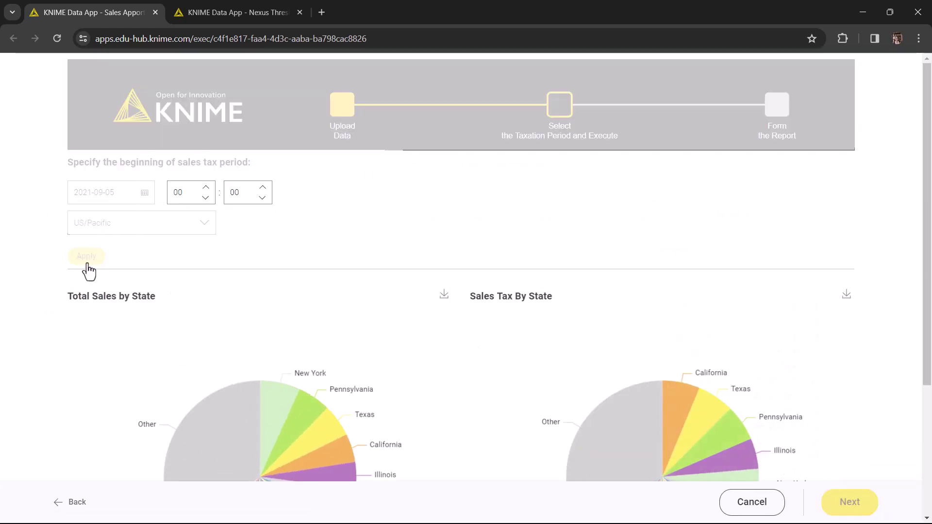
scroll(111, 290, "down", 3)
scroll(112, 289, "down", 1)
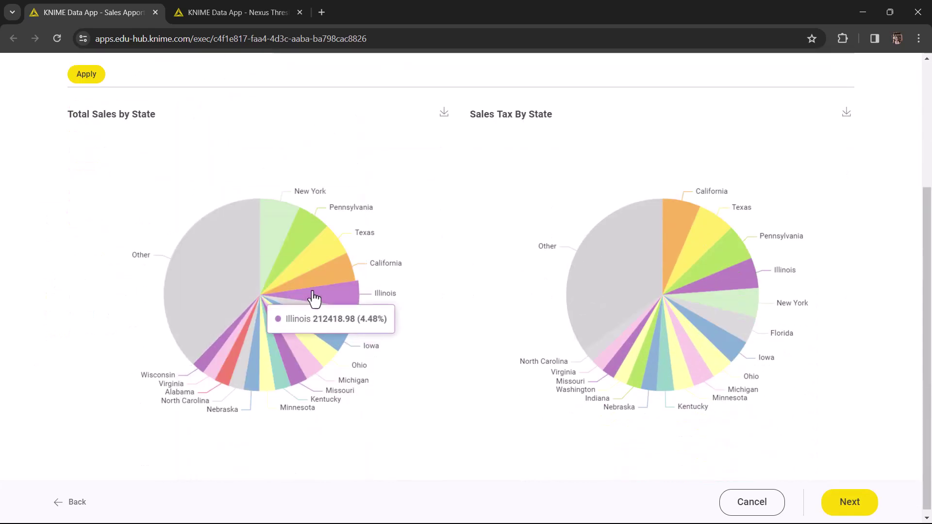
left_click(833, 504)
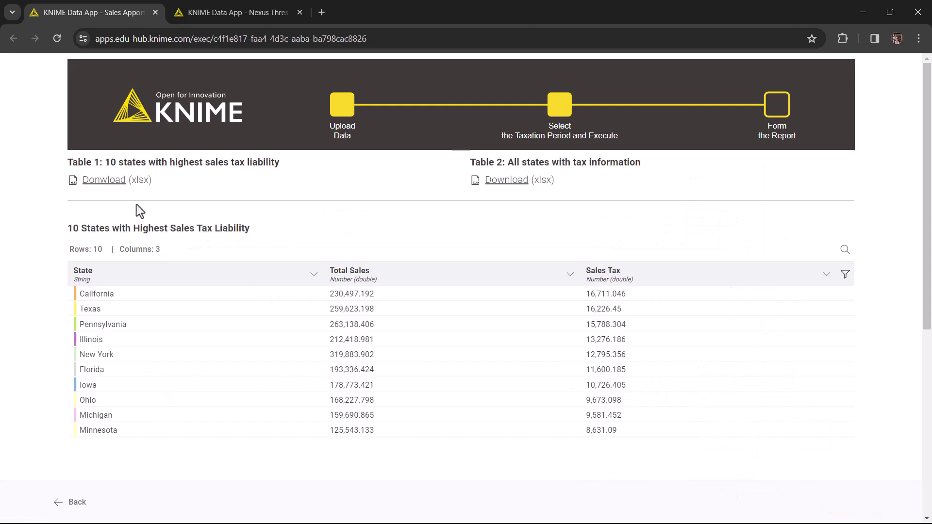
left_click(100, 180)
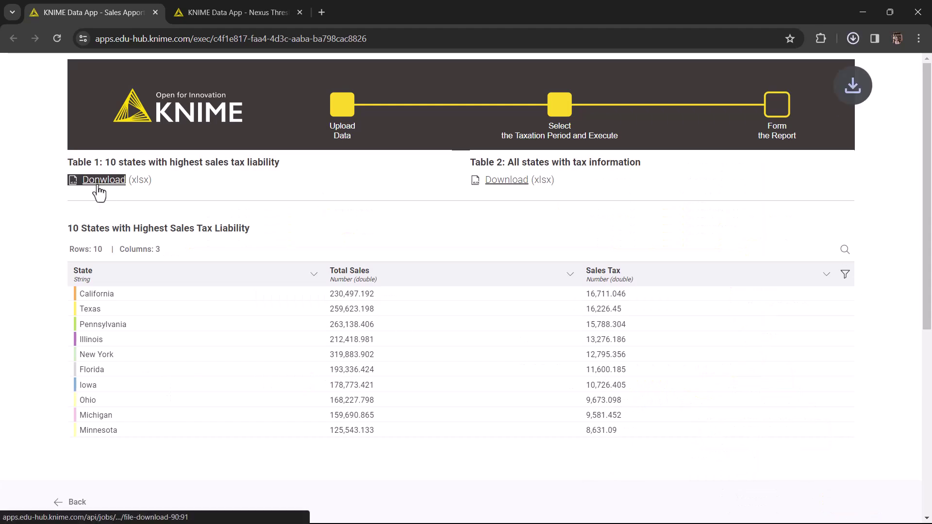
Step: In the Nexus Threshold Status Analysis app, upload Memebrship Data.xlsx as the subscription file
left_click(225, 17)
left_click(93, 368)
double_click(129, 94)
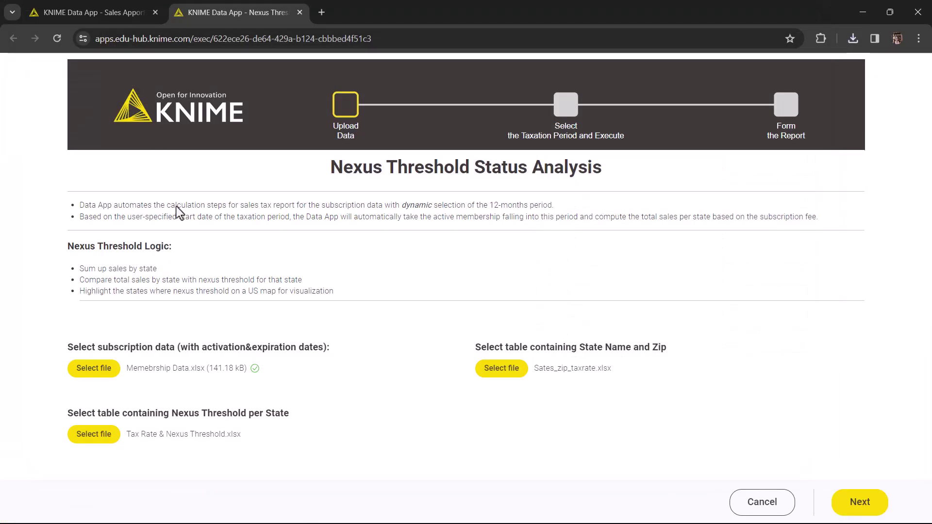